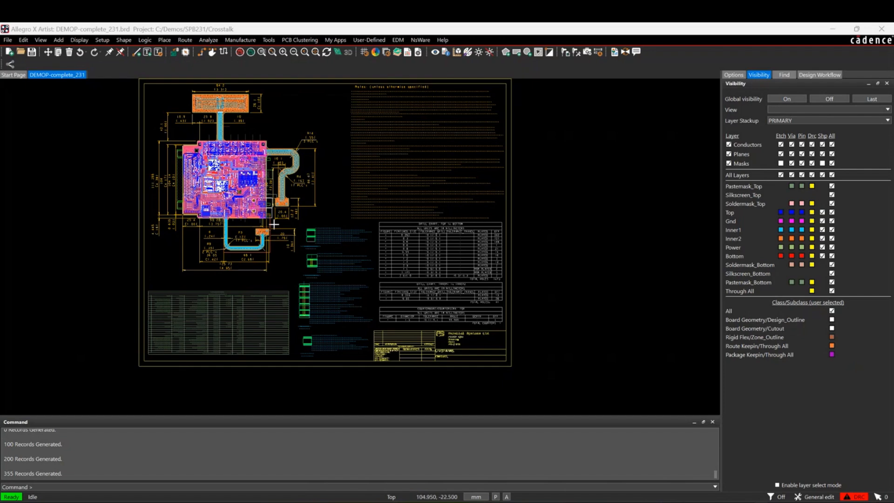
Start a batch plot export with the mode set to PDF Export and open its view configuration
left_click(7, 40)
mouse_move(18, 139)
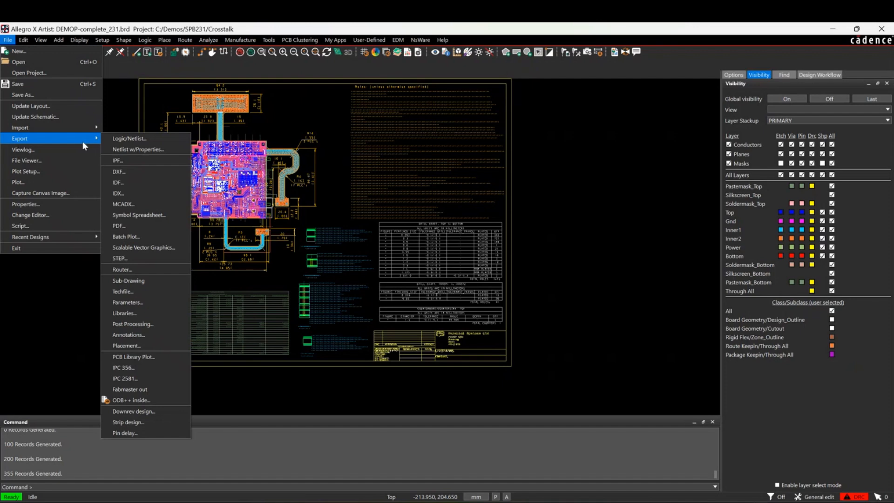
left_click(126, 236)
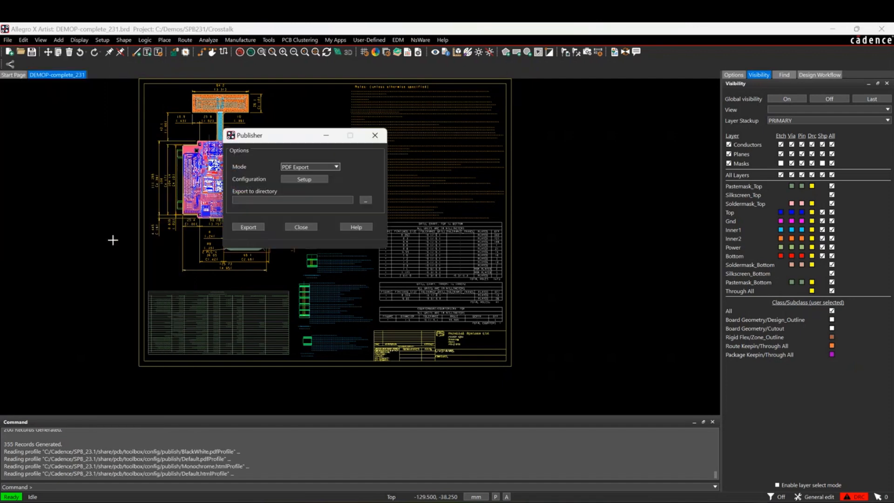
left_click(361, 196)
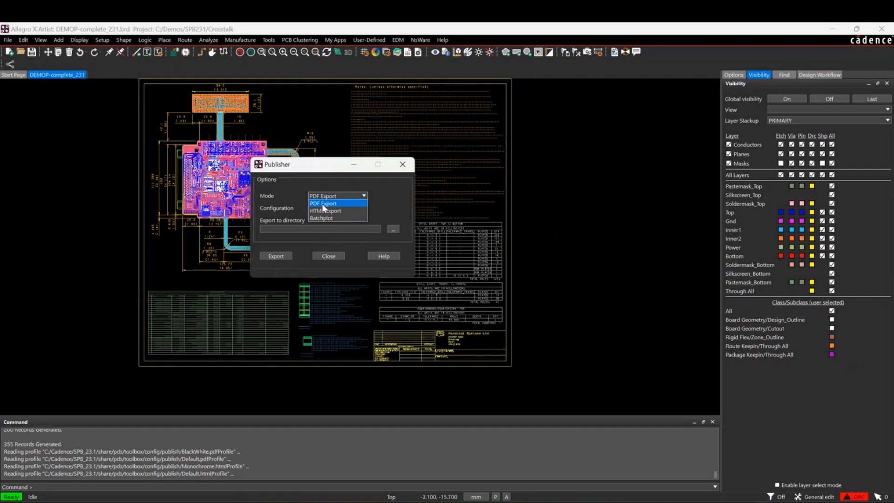
left_click(324, 204)
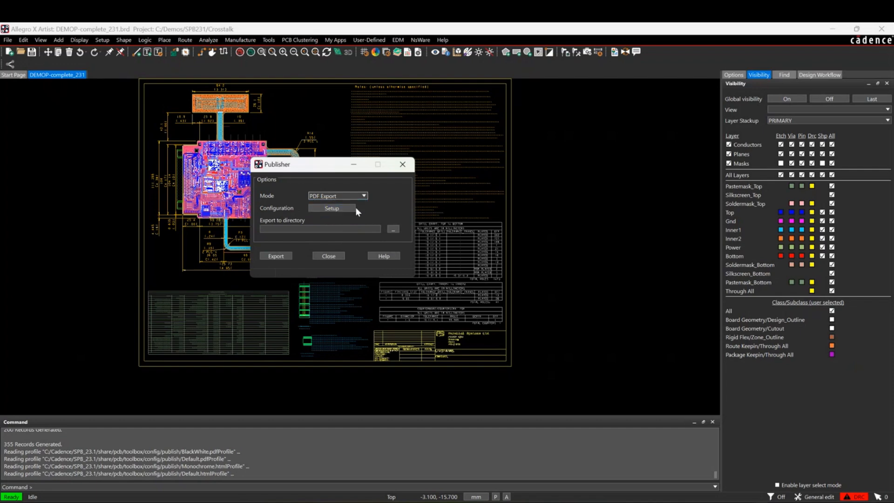
left_click(336, 207)
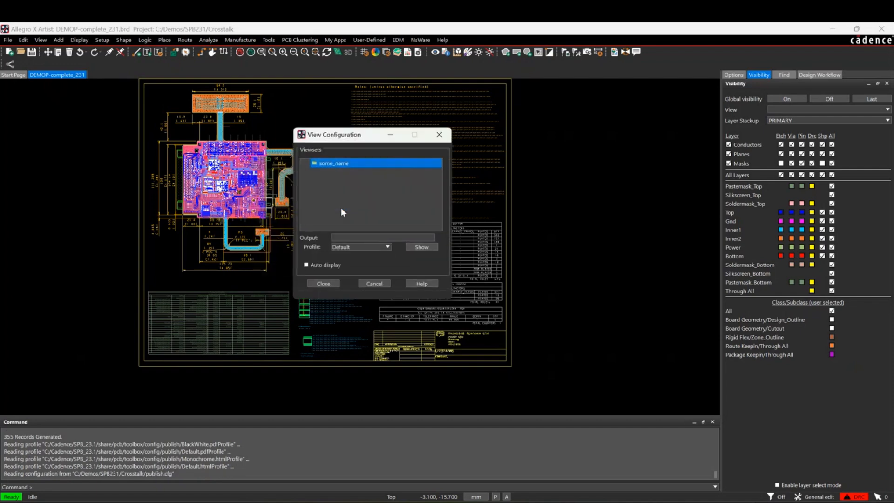
Rename the some_name viewset as Assembly_Drawings
right_click(336, 165)
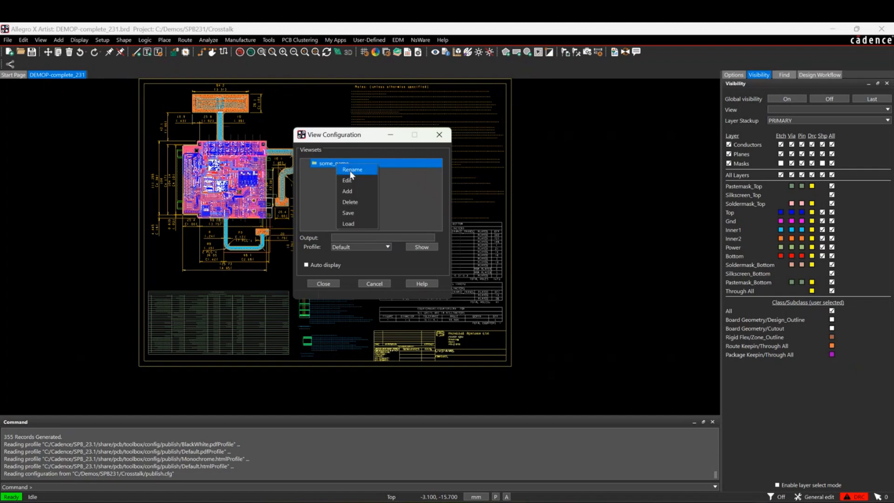
left_click(351, 170)
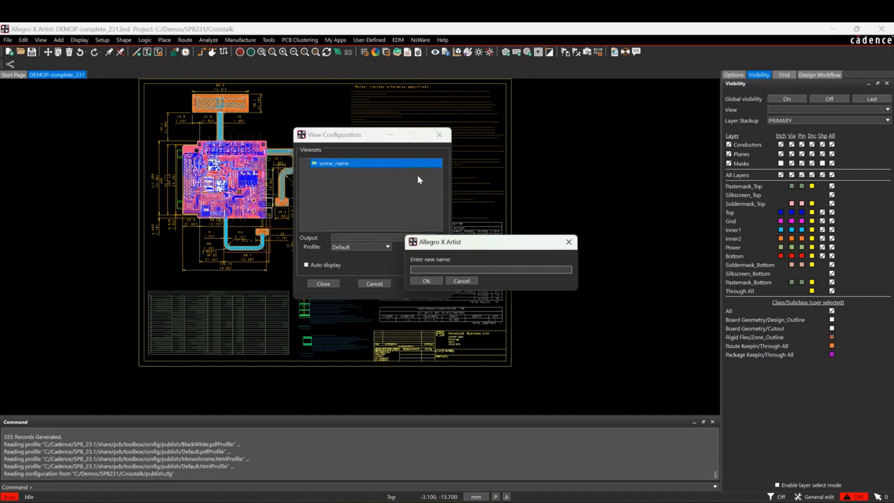
type("Assembly_Drawings")
left_click(426, 281)
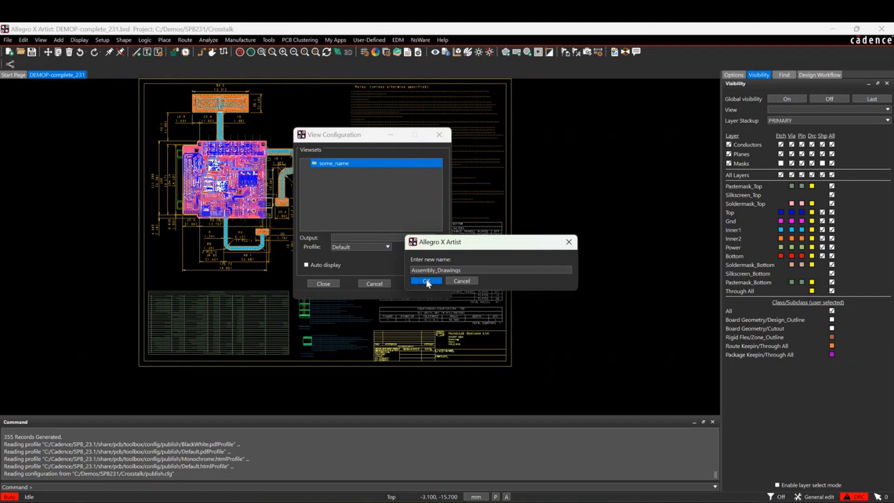
Edit the Assembly_Drawings viewset and add the films ASSEMBLY_TOP and ASSEMBLY_BOTTOM to its selected items
right_click(335, 163)
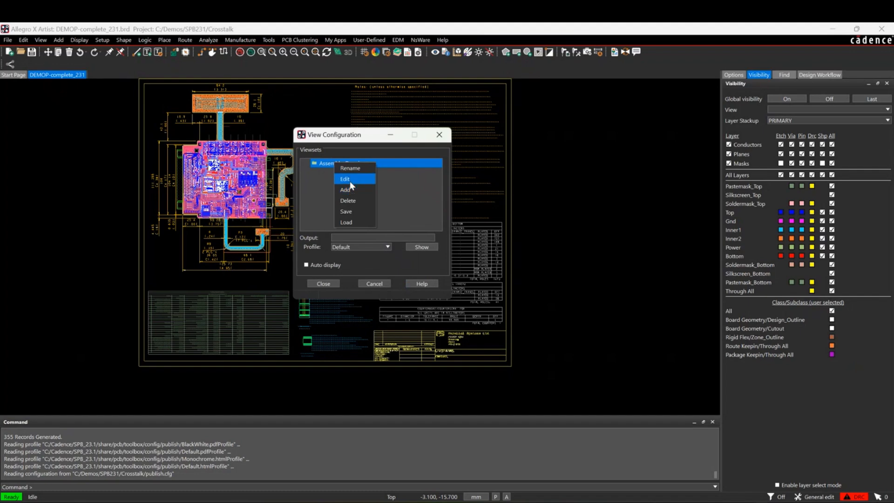
left_click(344, 179)
left_click_drag(339, 131, 384, 174)
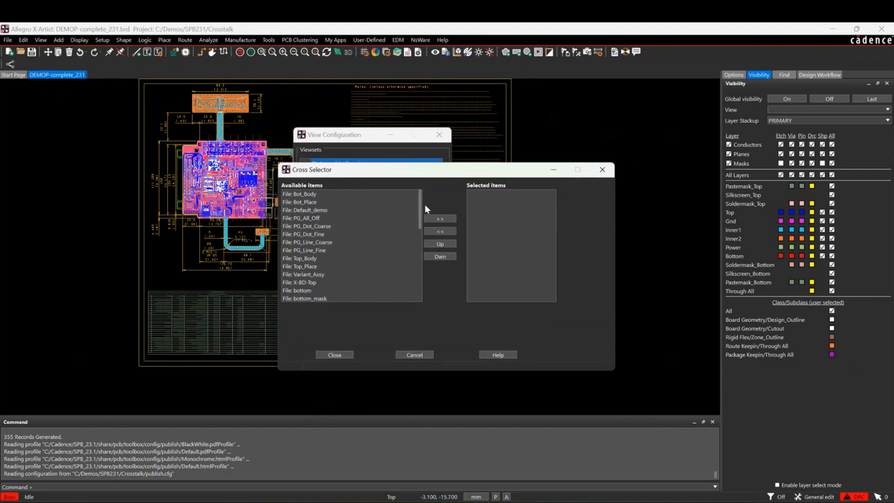
left_click_drag(420, 205, 444, 179)
left_click_drag(420, 209, 423, 253)
left_click(297, 233)
left_click(304, 241, "shift")
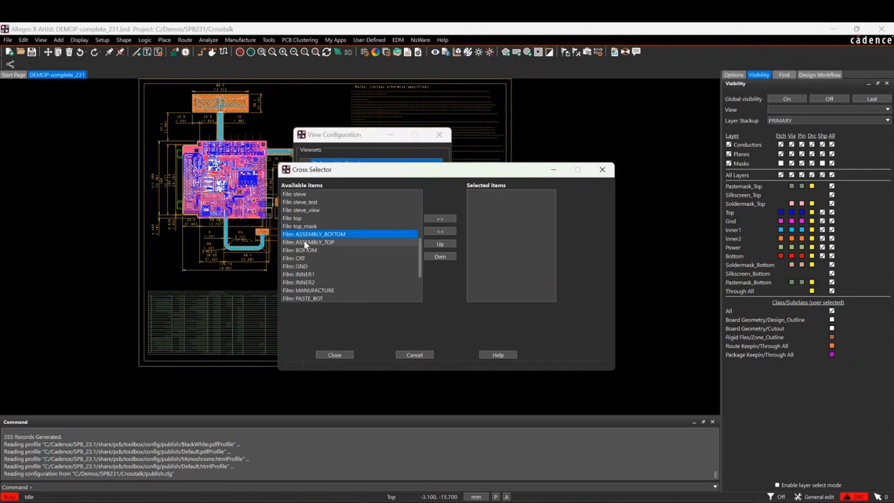
left_click(444, 219)
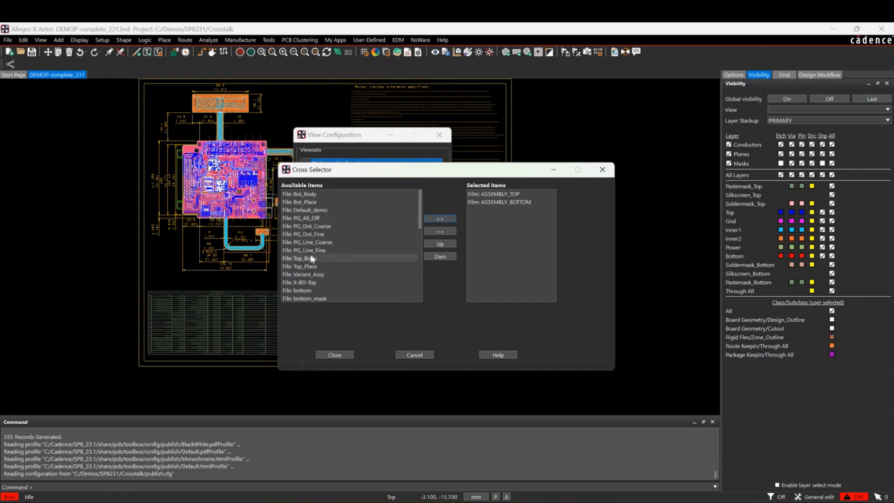
Add the view files Variant_Assy, Top_Body and Top_Place to the Assembly_Drawings viewset and finish the selection
left_click(318, 274)
left_click(439, 222)
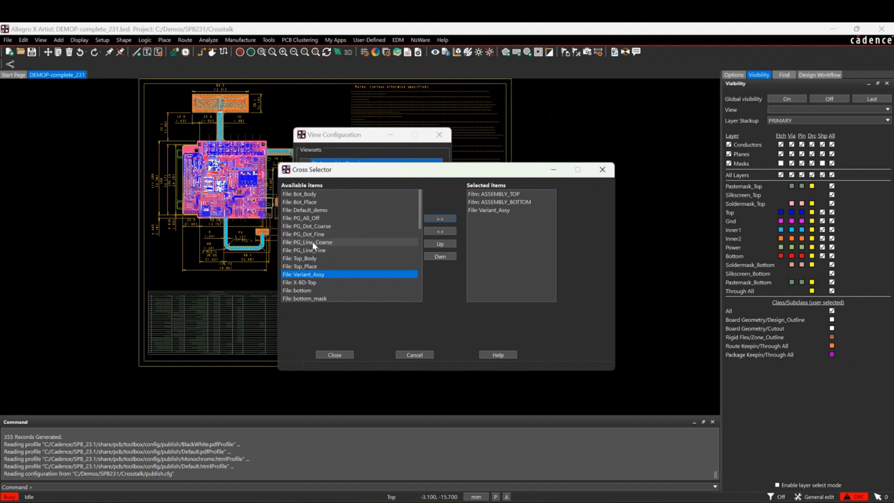
left_click(310, 259)
left_click(307, 266, "shift")
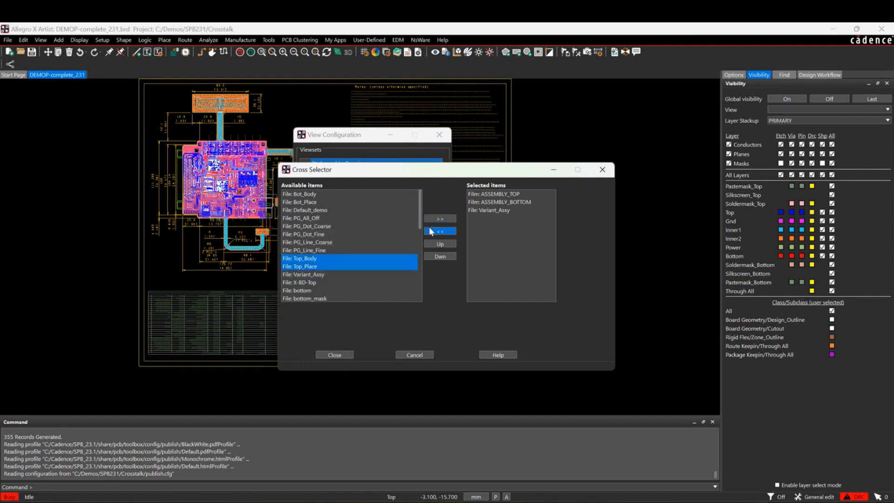
left_click(441, 218)
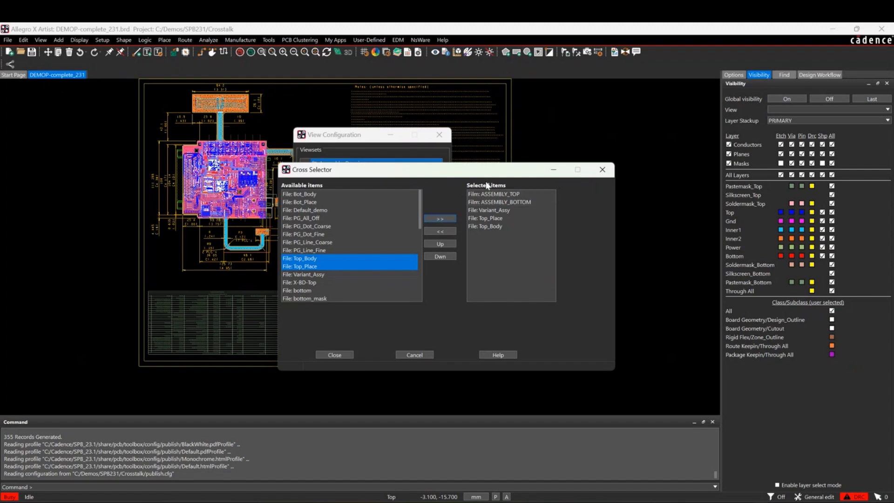
left_click(340, 354)
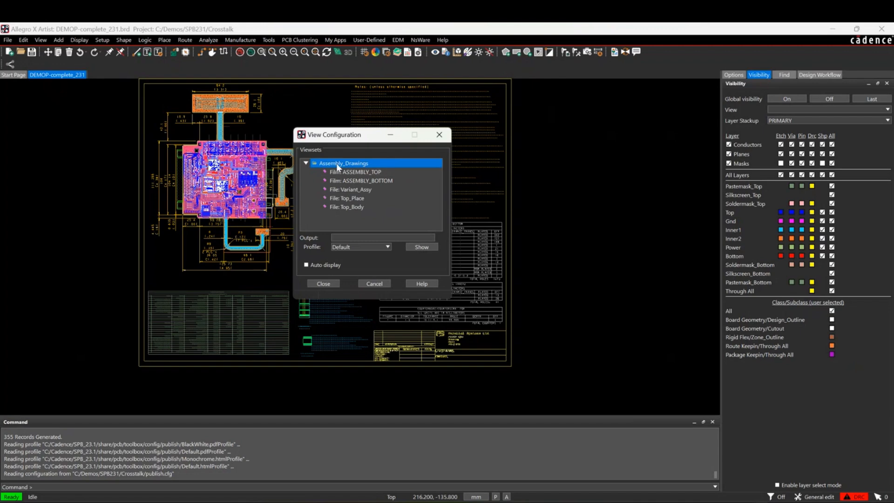
Add a second viewset named Artworks
right_click(336, 163)
left_click(355, 190)
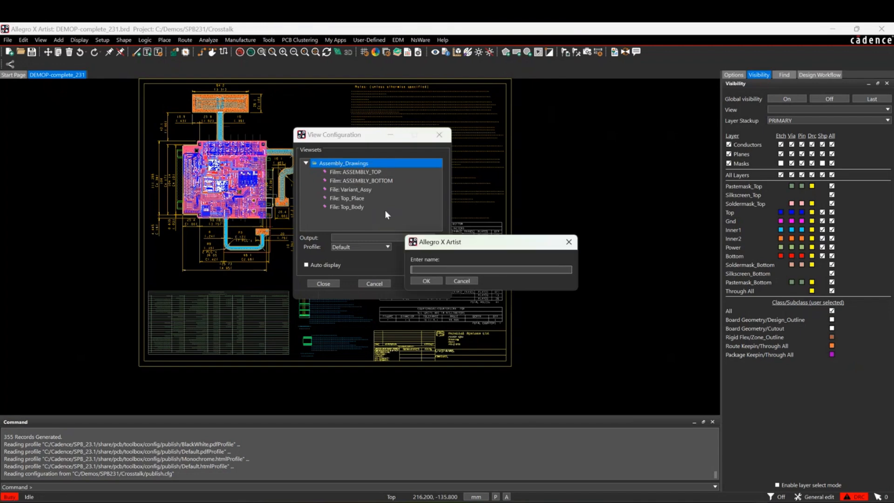
type("Artworks")
left_click(426, 280)
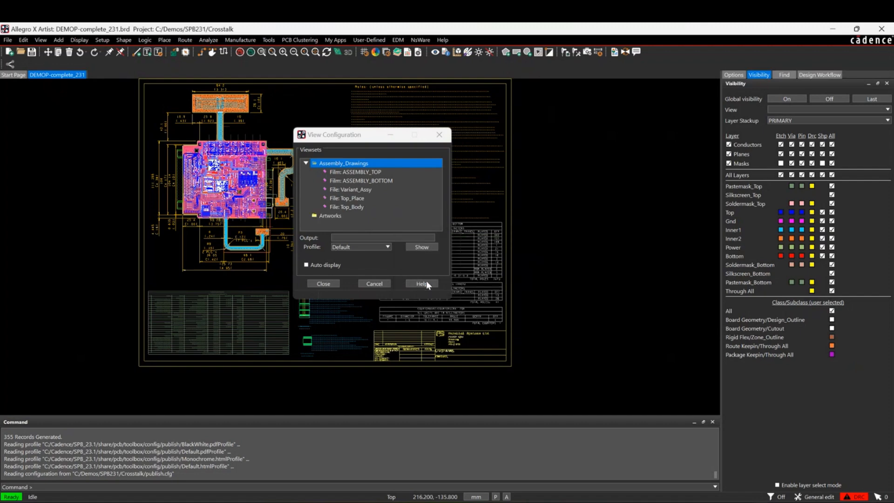
Add all films from BOTTOM through TOP to the Artworks viewset, finish the selection and check its contents
left_click(328, 218)
right_click(334, 217)
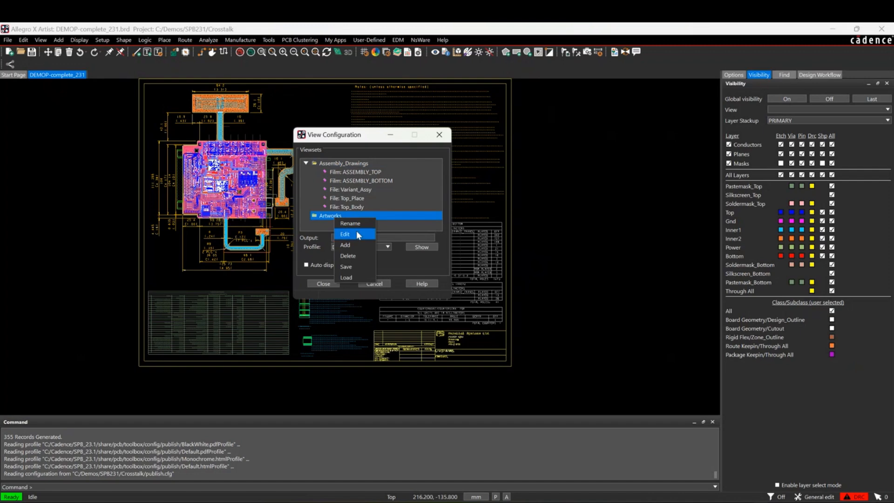
left_click(355, 233)
scroll(328, 233, "down", 8)
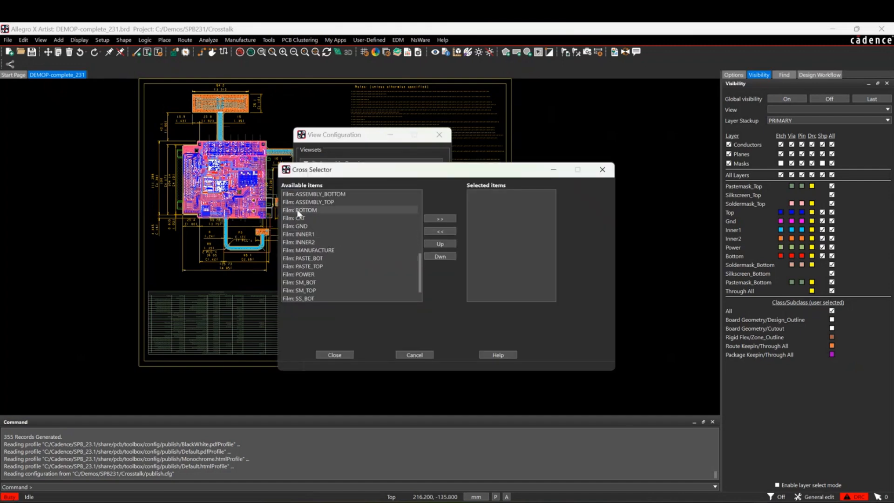
left_click(298, 210)
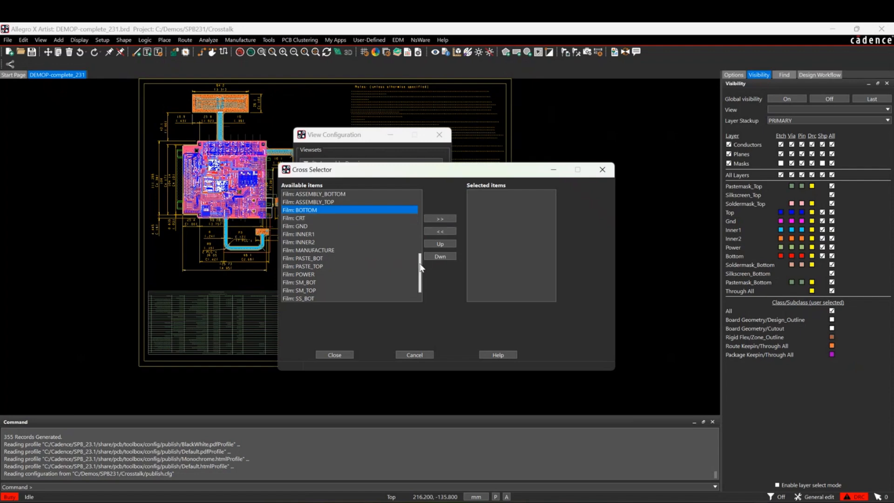
scroll(421, 267, "down", 1)
left_click(293, 291, "shift")
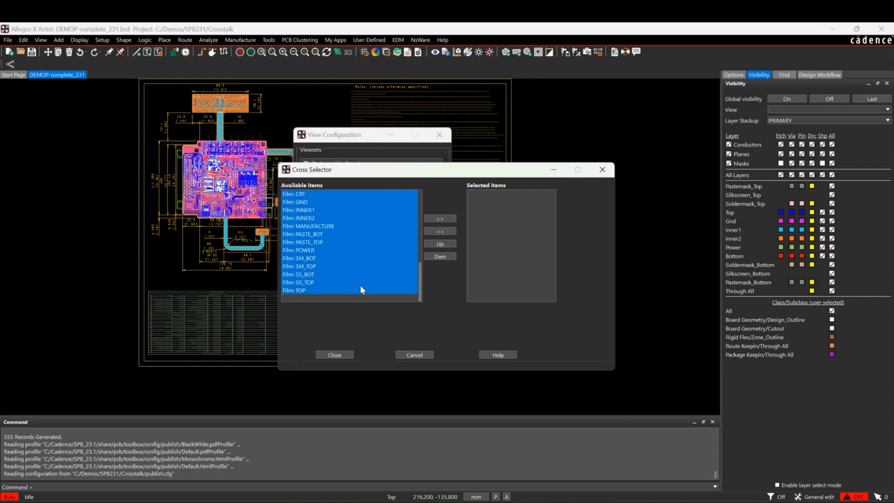
left_click(441, 219)
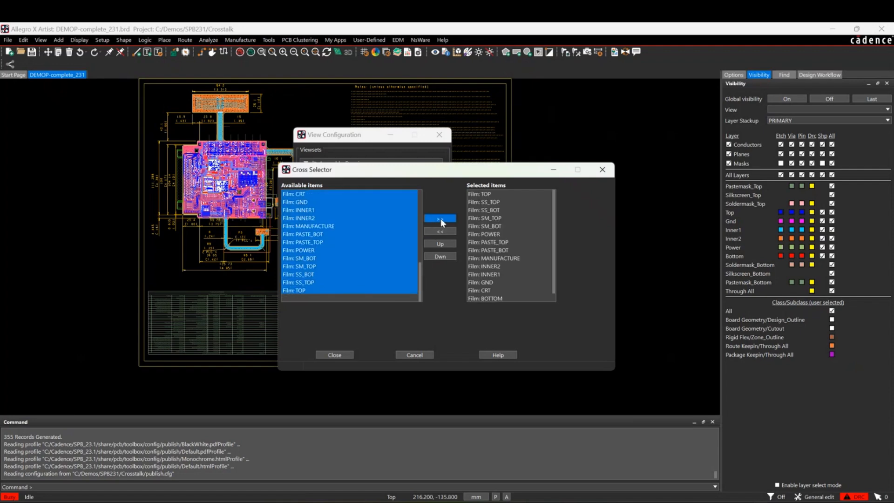
left_click(338, 355)
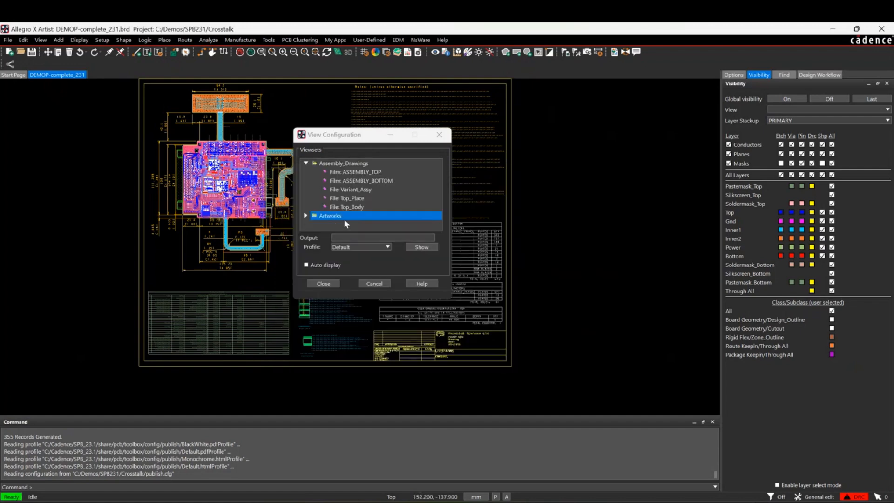
left_click(306, 215)
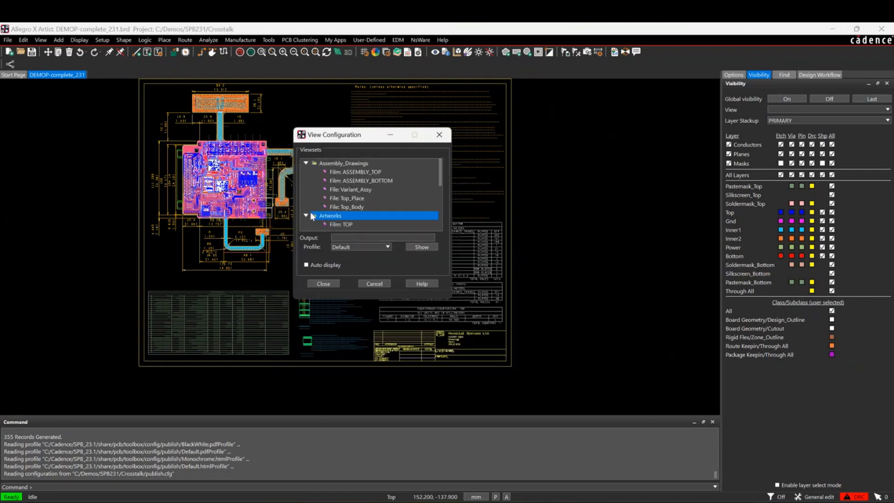
left_click(306, 216)
Set the output name of the Assembly_Drawings viewset to Assy_Drawing and keep its profile at Default
left_click(306, 163)
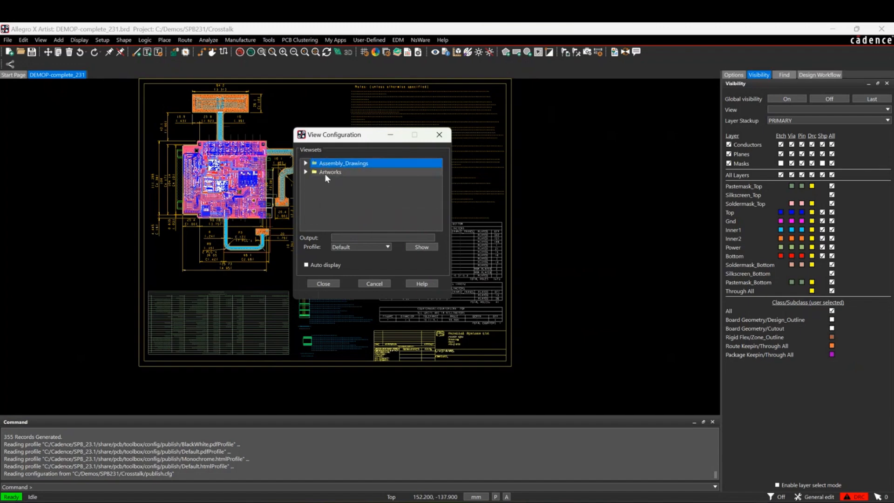
left_click(339, 236)
type("Assy_Dr")
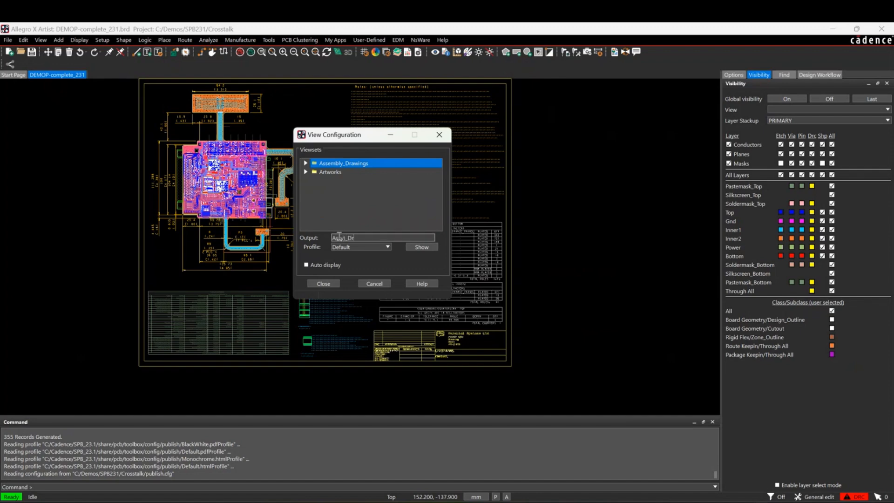
key("BackSpace")
key("BackSpace")
key("BackSpace")
type("_Drawing")
left_click(363, 248)
left_click(348, 253)
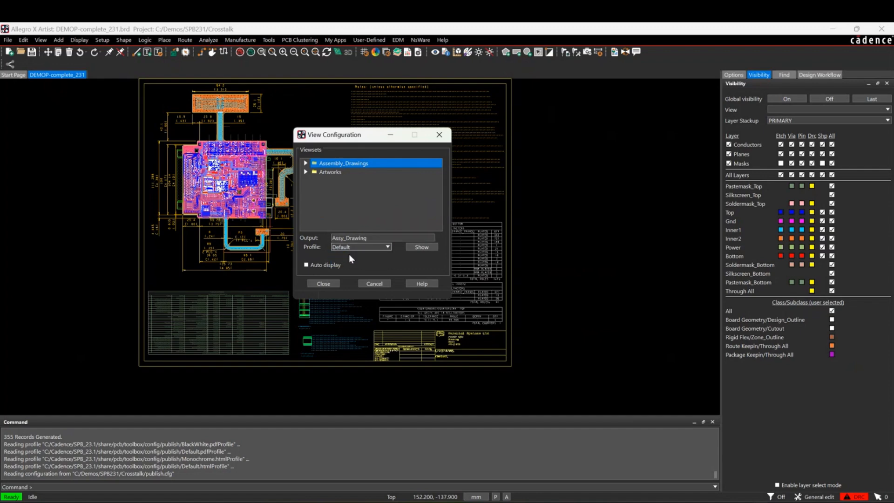
Give the Artworks viewset the output name Artworks and the BlackWhite profile, and review that profile's settings file
left_click(330, 173)
double_click(374, 238)
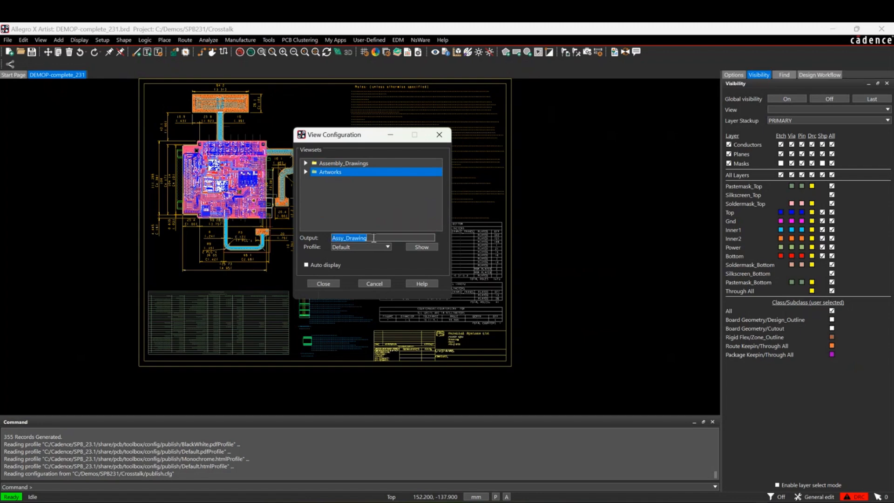
type("A")
type("rtwroks")
key("BackSpace")
key("BackSpace")
key("BackSpace")
type("orks")
left_click(387, 247)
left_click(356, 260)
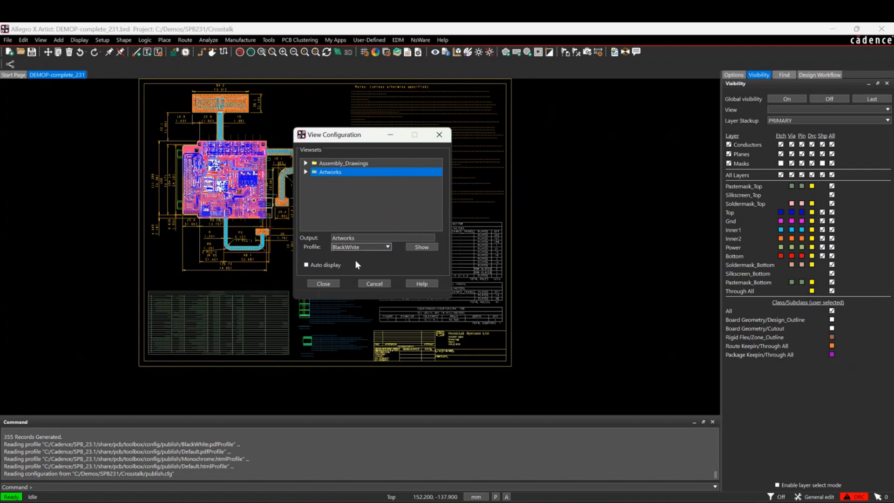
left_click(417, 247)
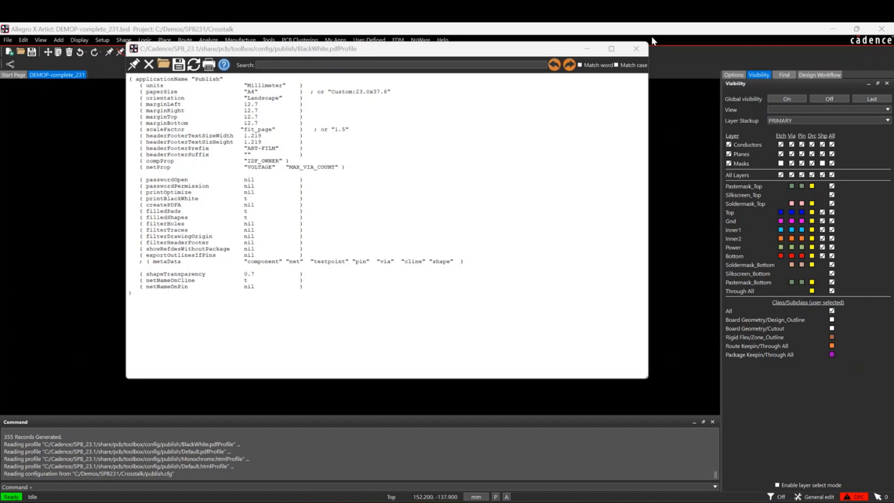
left_click(637, 49)
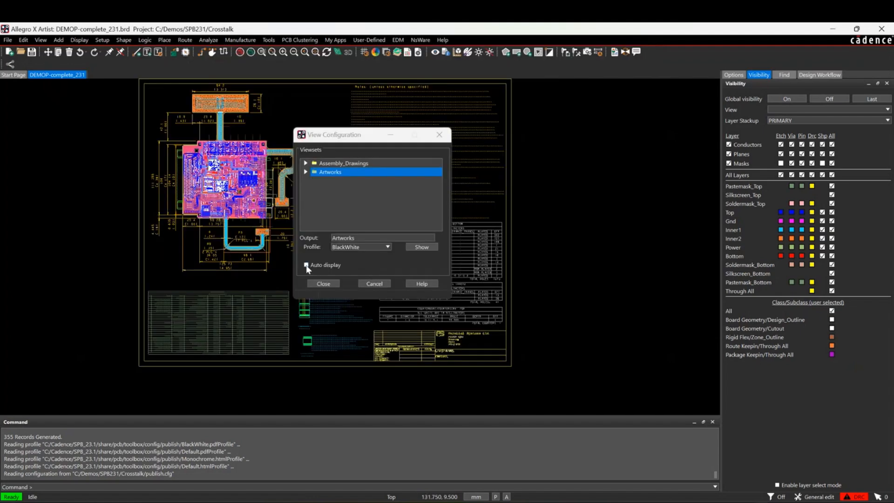
Enable auto display and preview the Artworks films TOP, SS_TOP, SM_TOP and POWER, plus the ASSEMBLY_TOP film of Assembly_Drawings
left_click(307, 265)
left_click(305, 171)
left_click(336, 182)
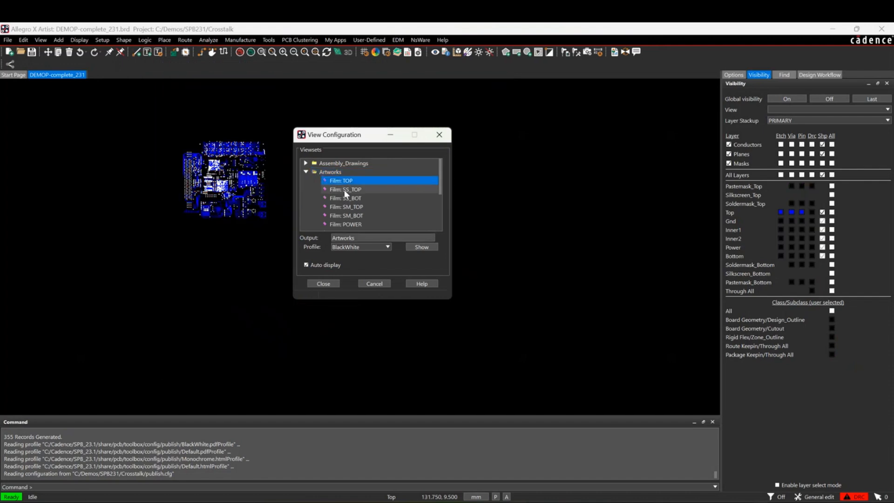
left_click(344, 190)
left_click(343, 205)
left_click(340, 225)
left_click(338, 190)
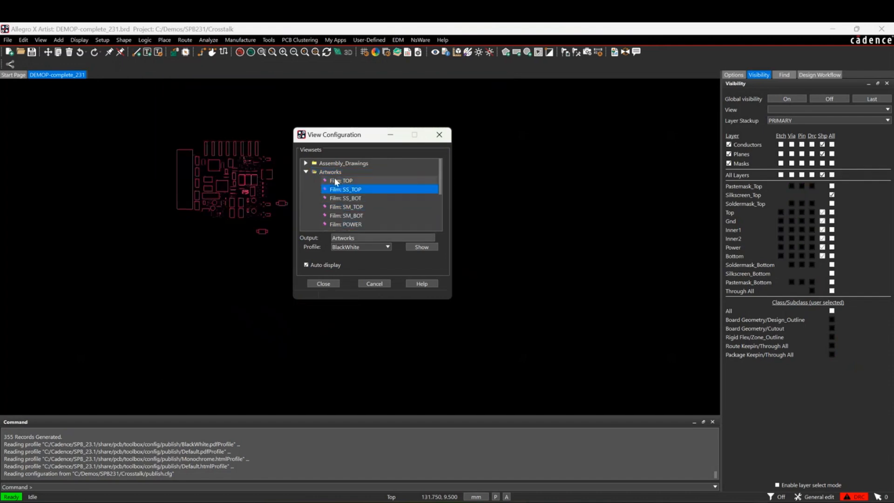
left_click(306, 163)
left_click(326, 171)
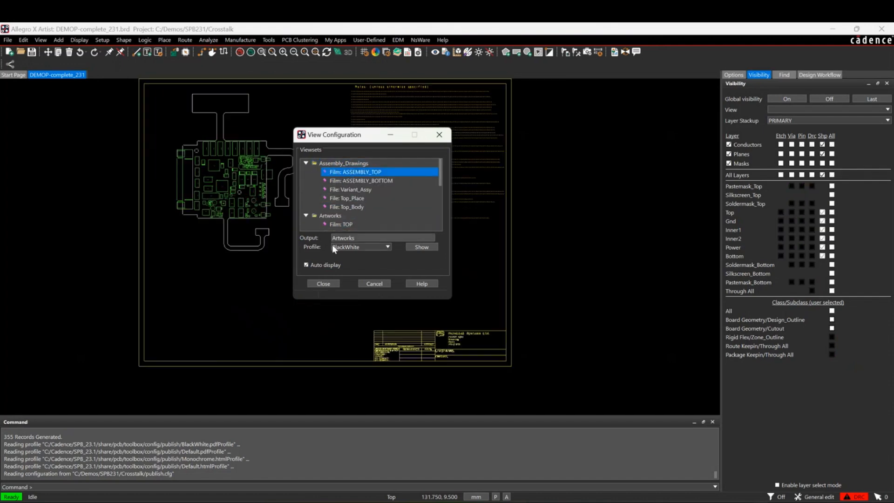
Close the view configuration and export the viewsets as PDFs to C:/Working, saving the current database
left_click(323, 284)
left_click(393, 231)
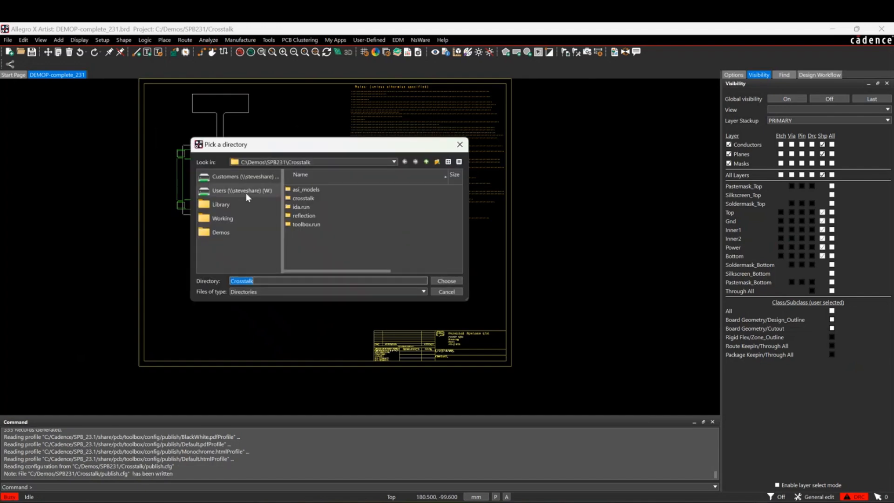
left_click(223, 219)
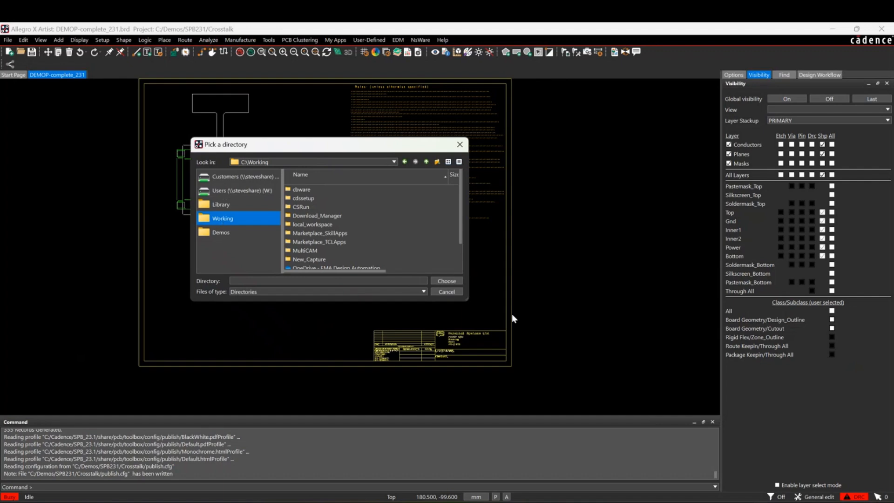
left_click(446, 281)
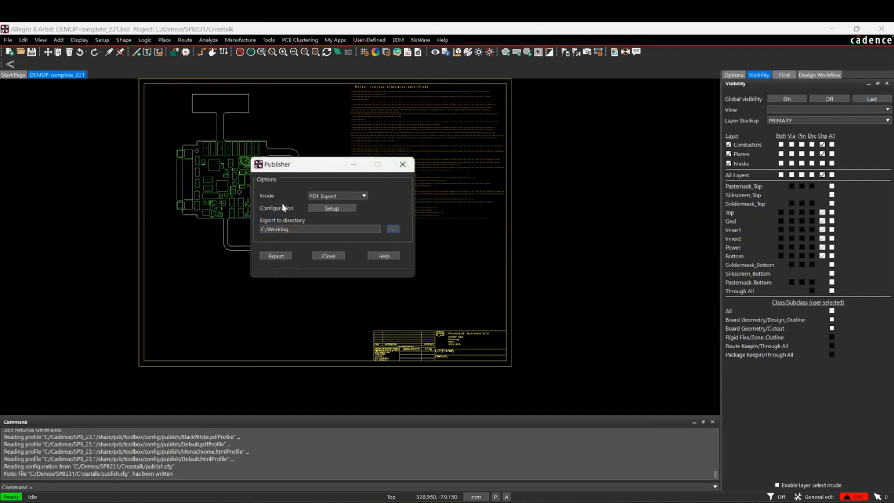
left_click(275, 256)
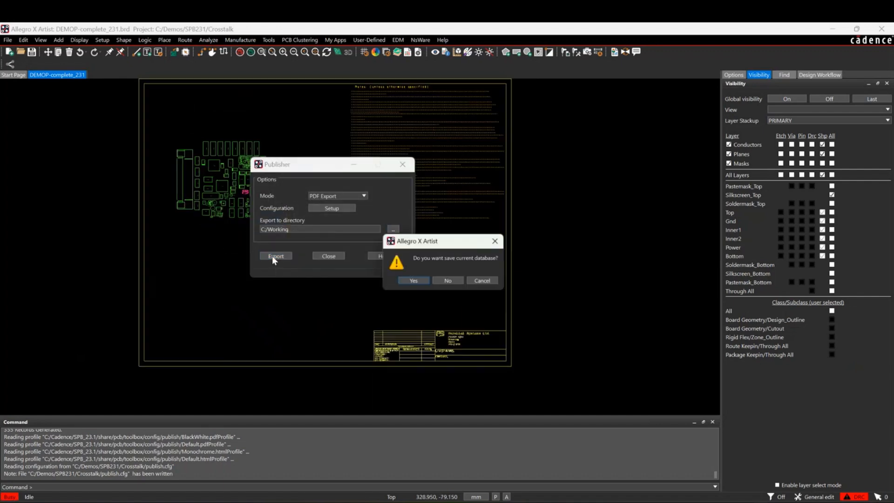
left_click(414, 281)
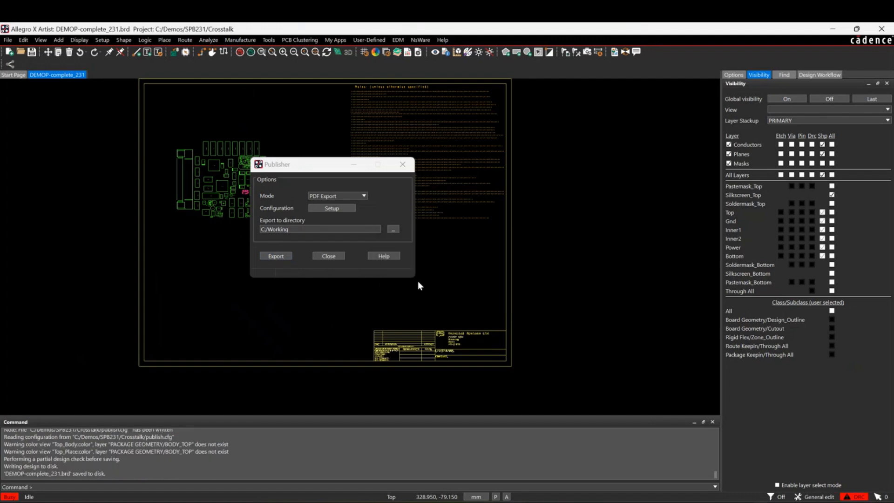
Switch to File Explorer, open the Working folder on drive C and delete the older artwotk_pdf and assy_pdf PDF files
key("super+e")
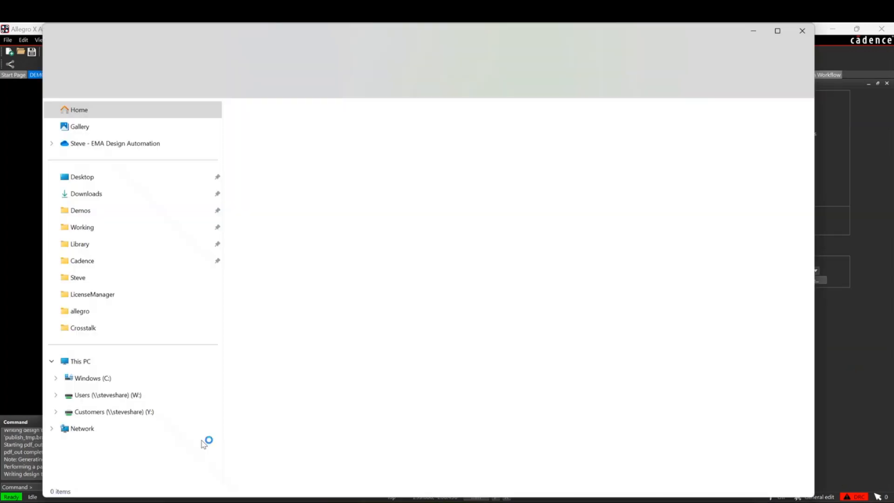
left_click(104, 379)
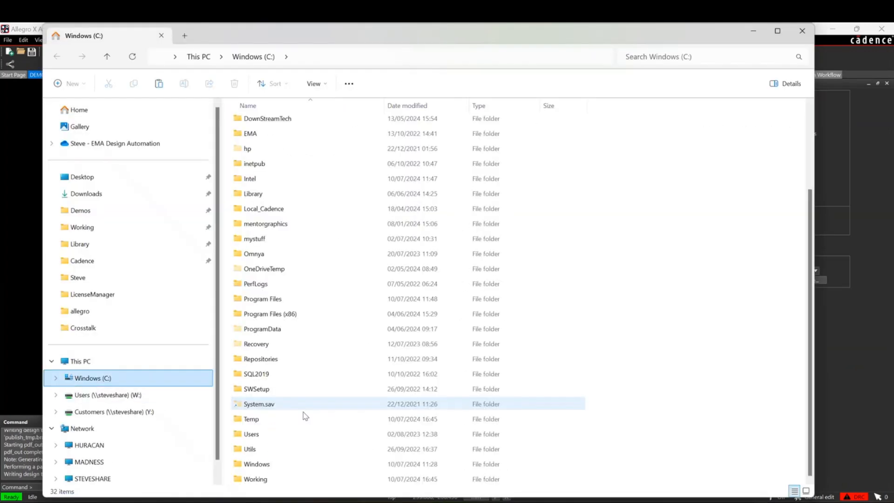
double_click(268, 478)
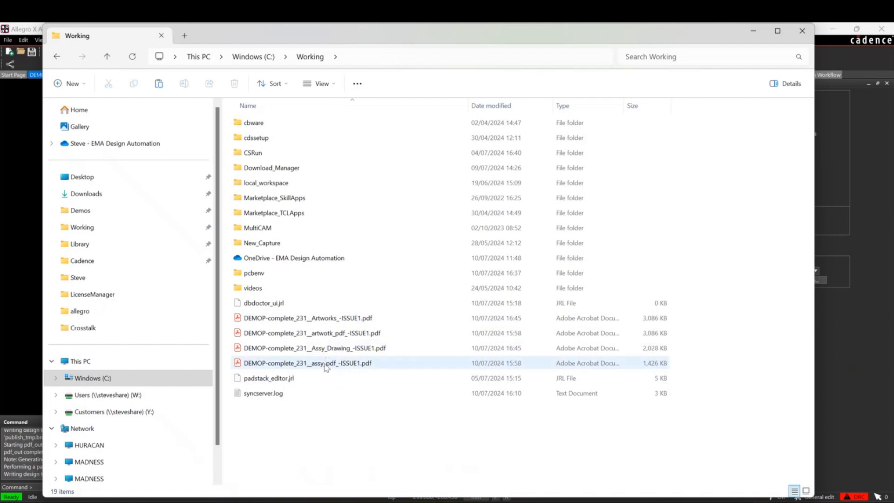
left_click(326, 335)
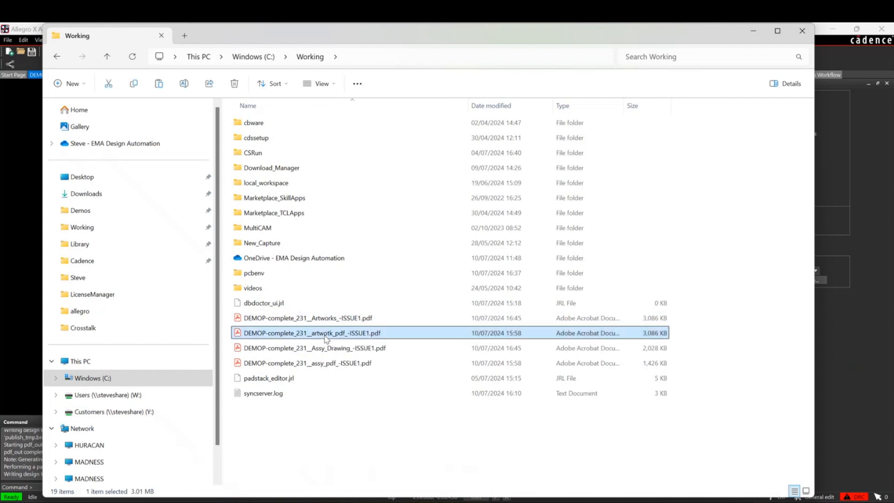
key("Delete")
left_click(350, 347)
key("Delete")
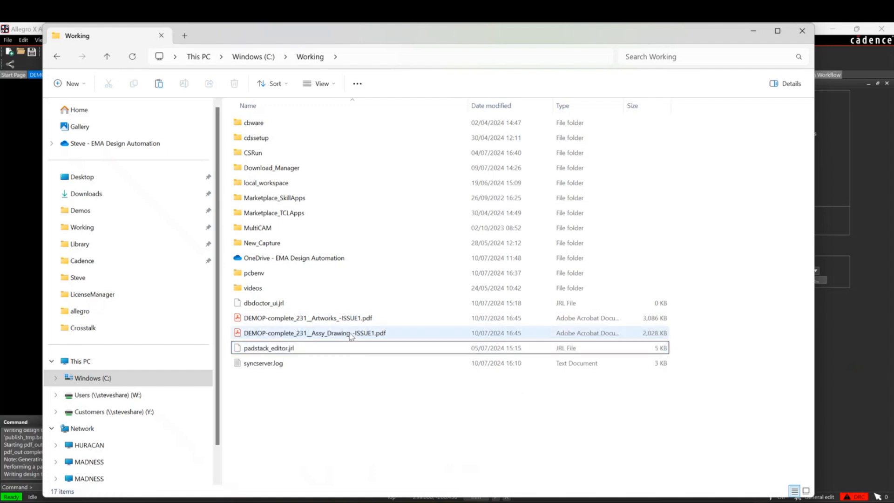
Open the exported Artworks PDF and look through its film pages from the TOP film onward
double_click(349, 321)
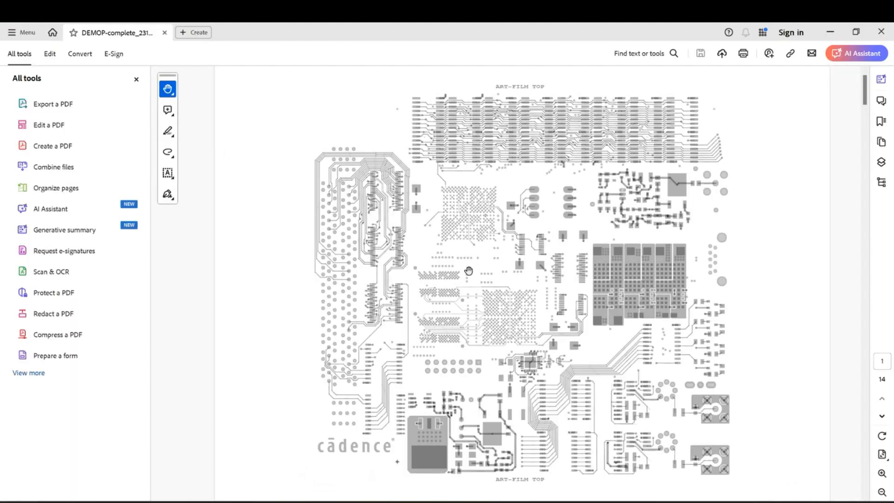
scroll(741, 167, "down", 5)
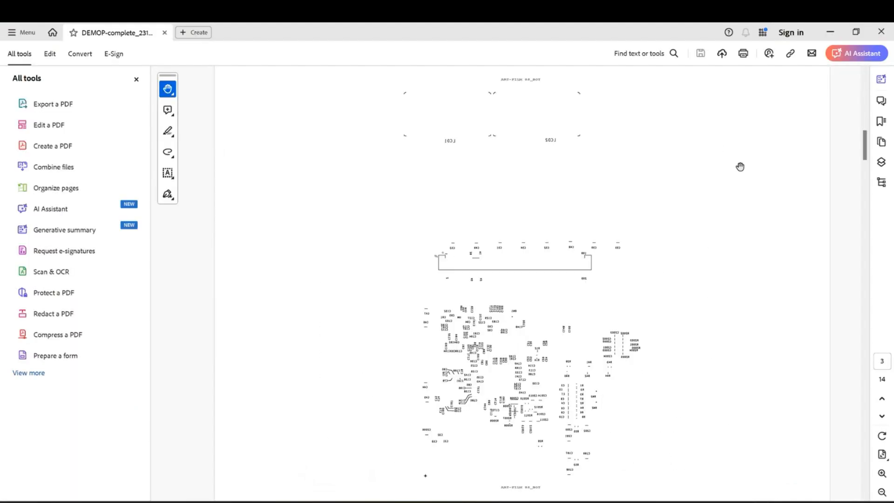
scroll(741, 167, "down", 10)
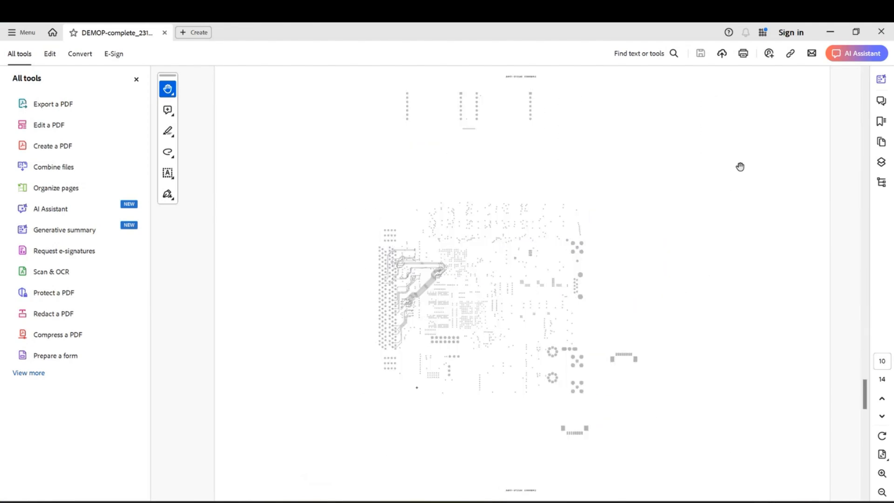
scroll(741, 167, "down", 5)
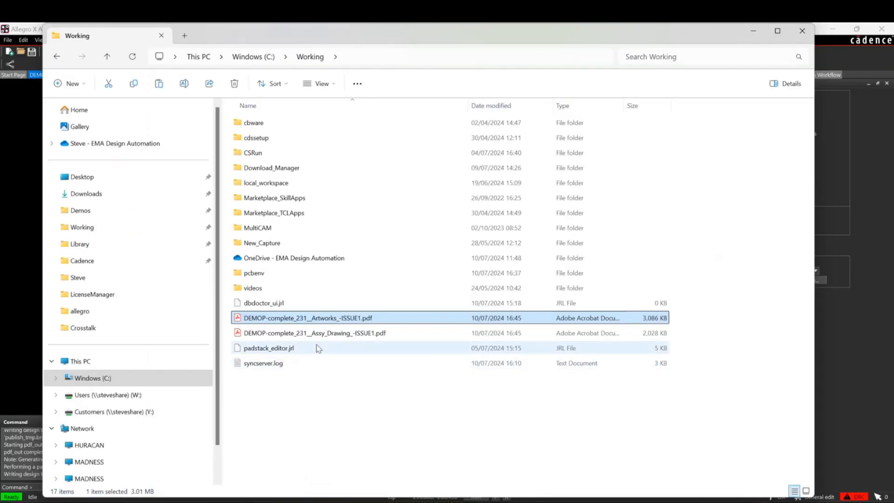
Open the exported Assy_Drawing PDF and examine its assembly drawing pages through to the last one
double_click(330, 334)
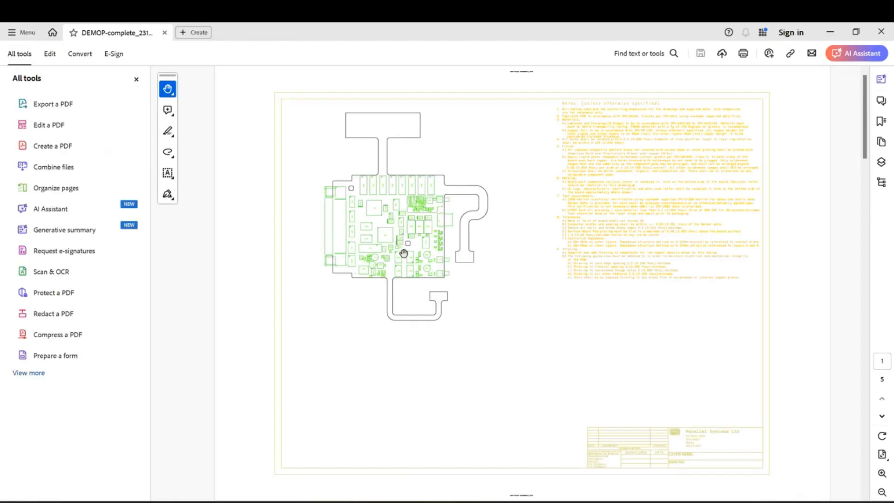
scroll(404, 253, "down", 1)
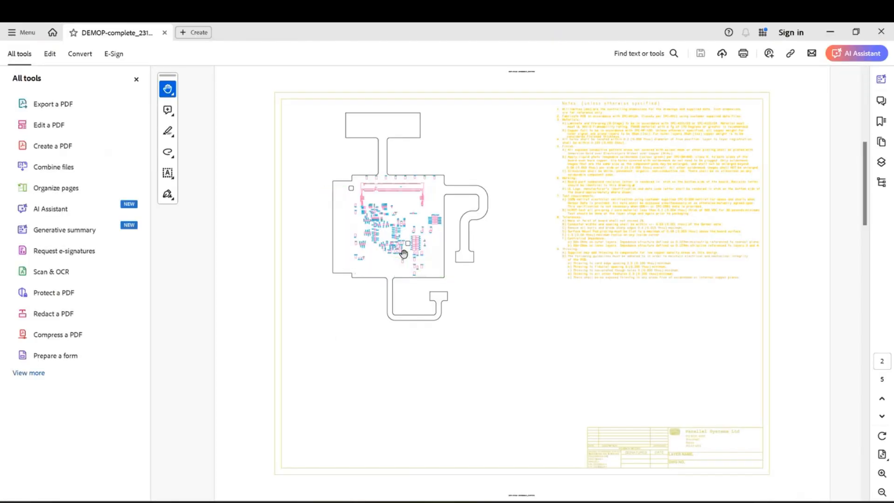
scroll(404, 253, "down", 3)
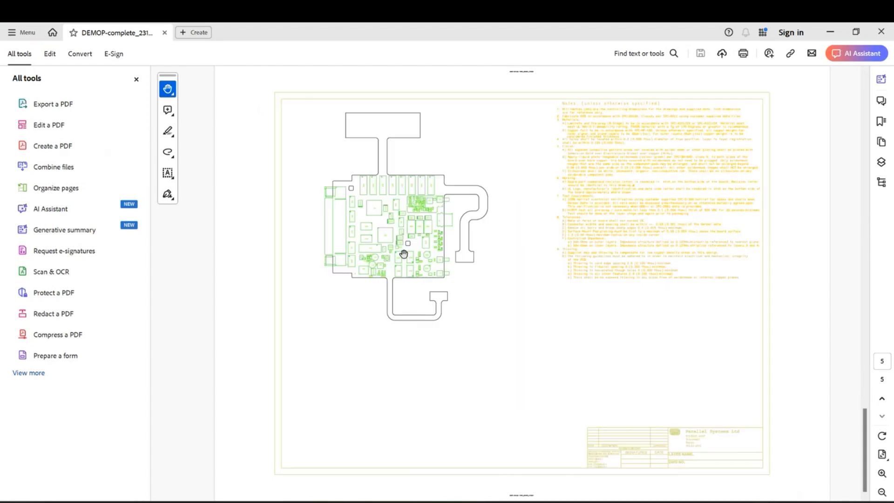
scroll(404, 253, "up", 1)
scroll(404, 253, "down", 1)
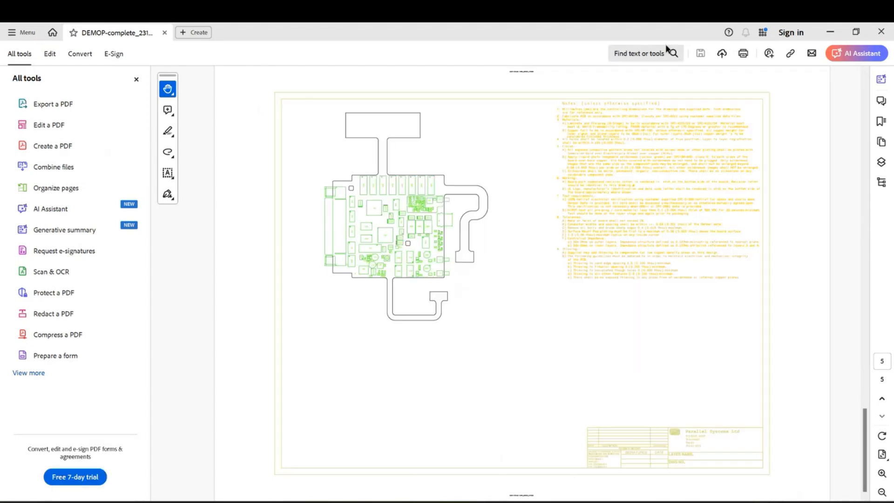